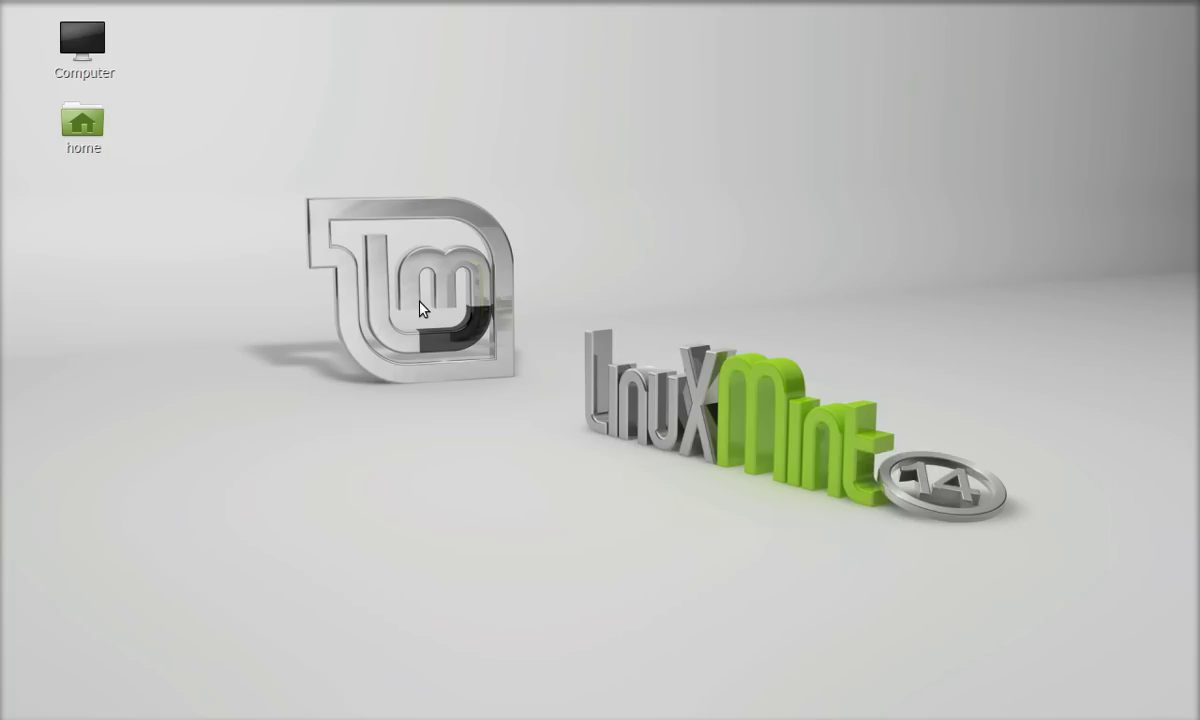
Run "sudo apt-get install psensor" in a new terminal window
key(ctrl+alt+t)
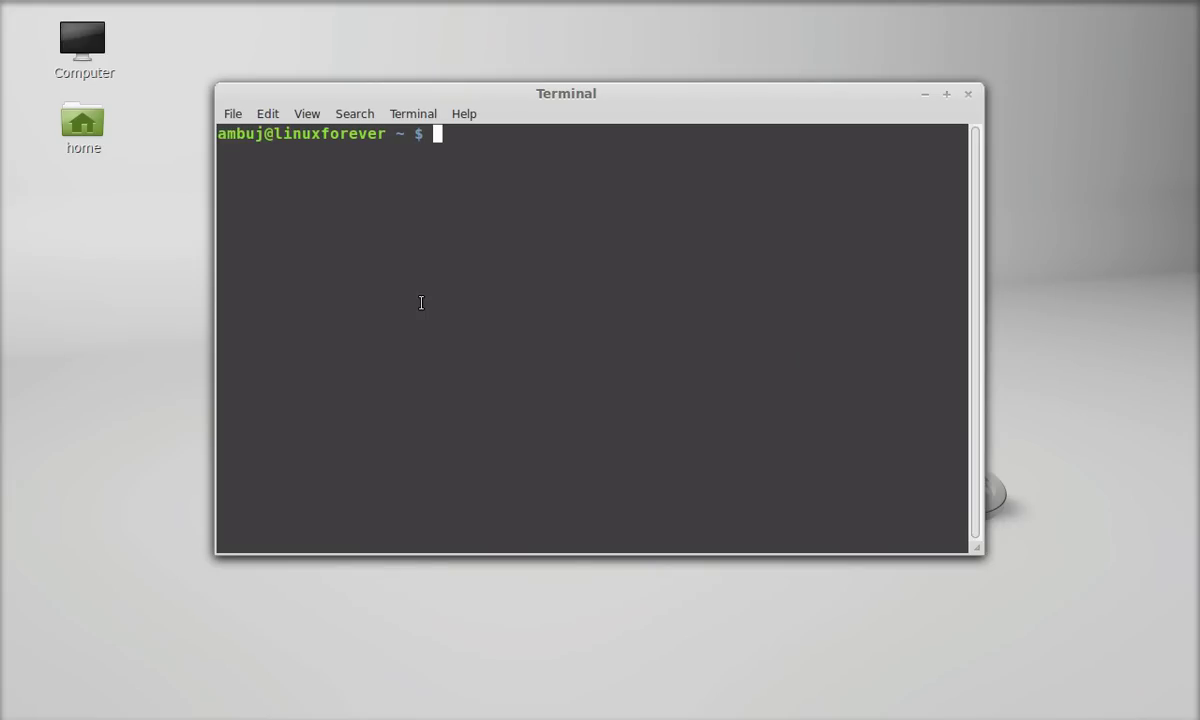
text(sudo apt-ge)
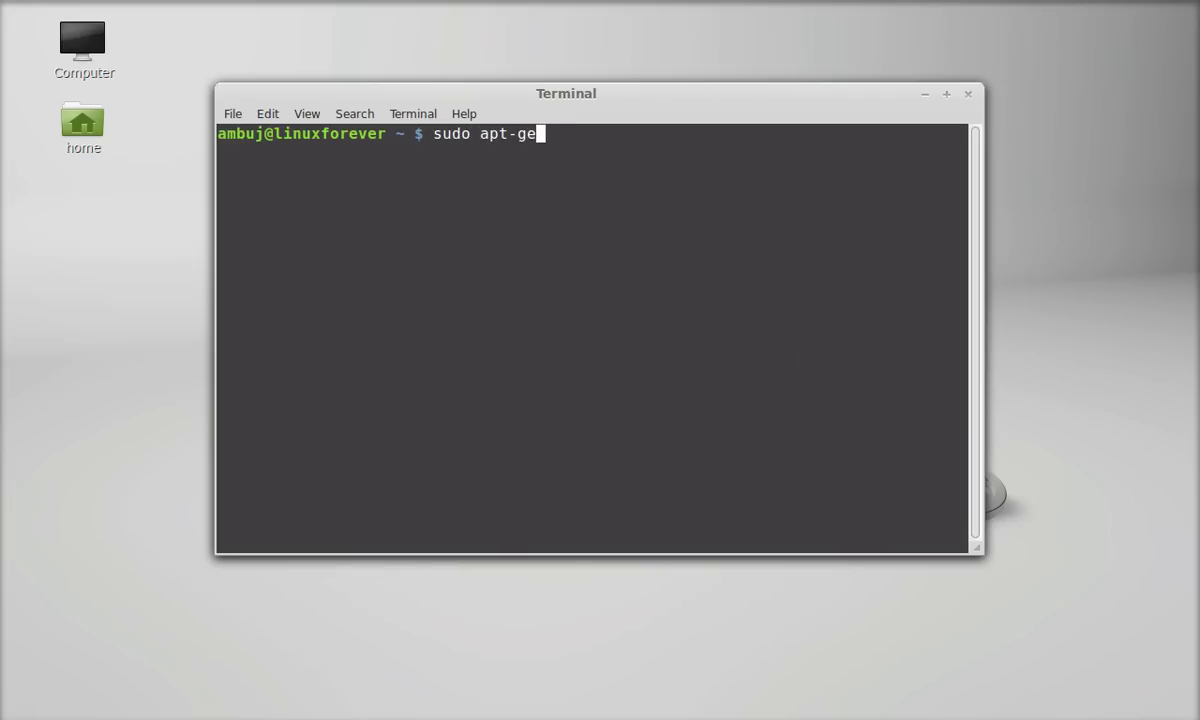
text(t insta)
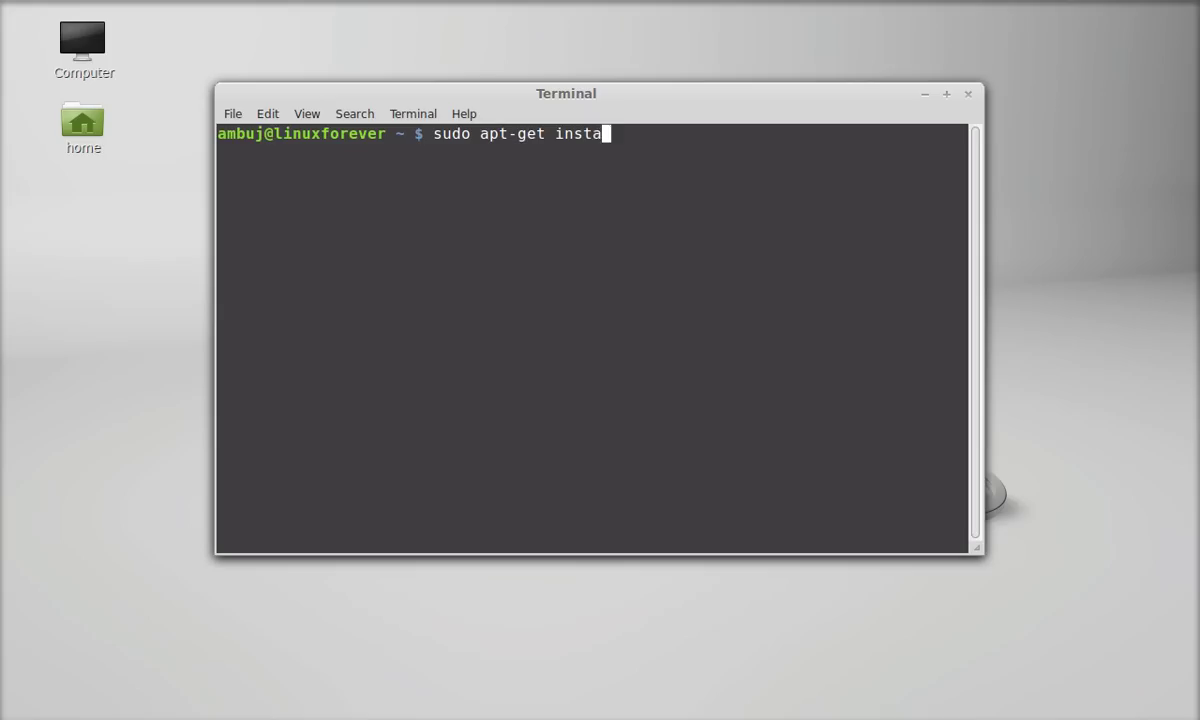
text(ll psensor)
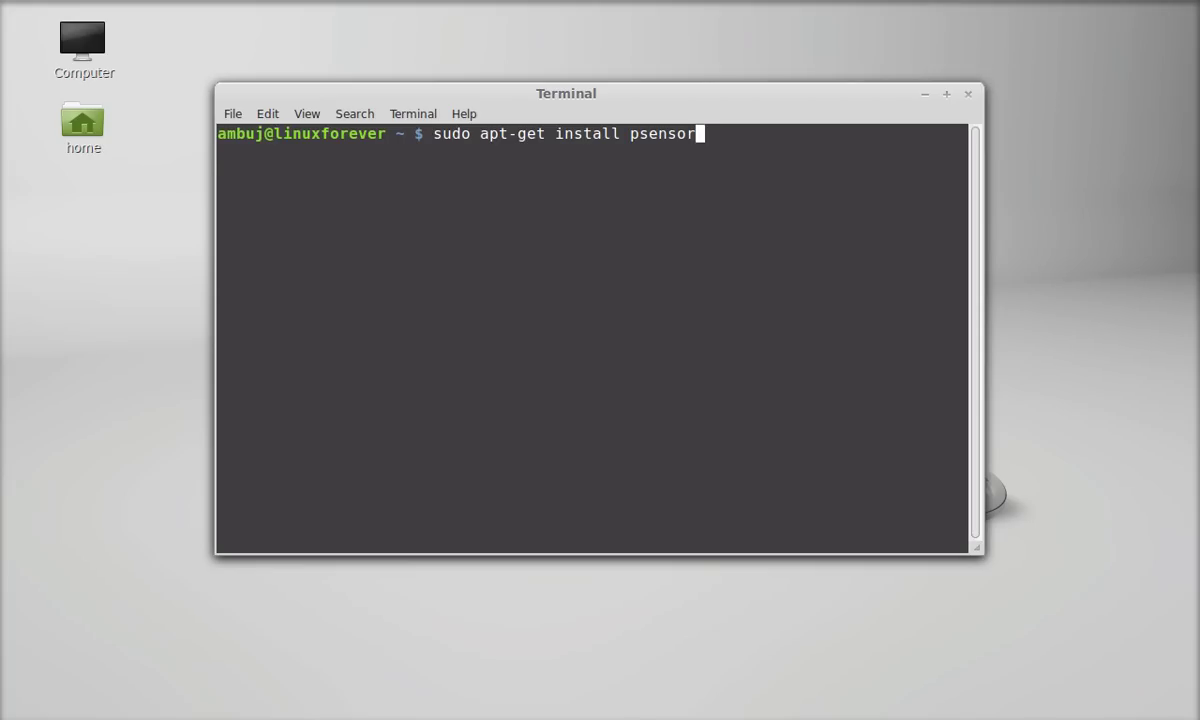
key(Return)
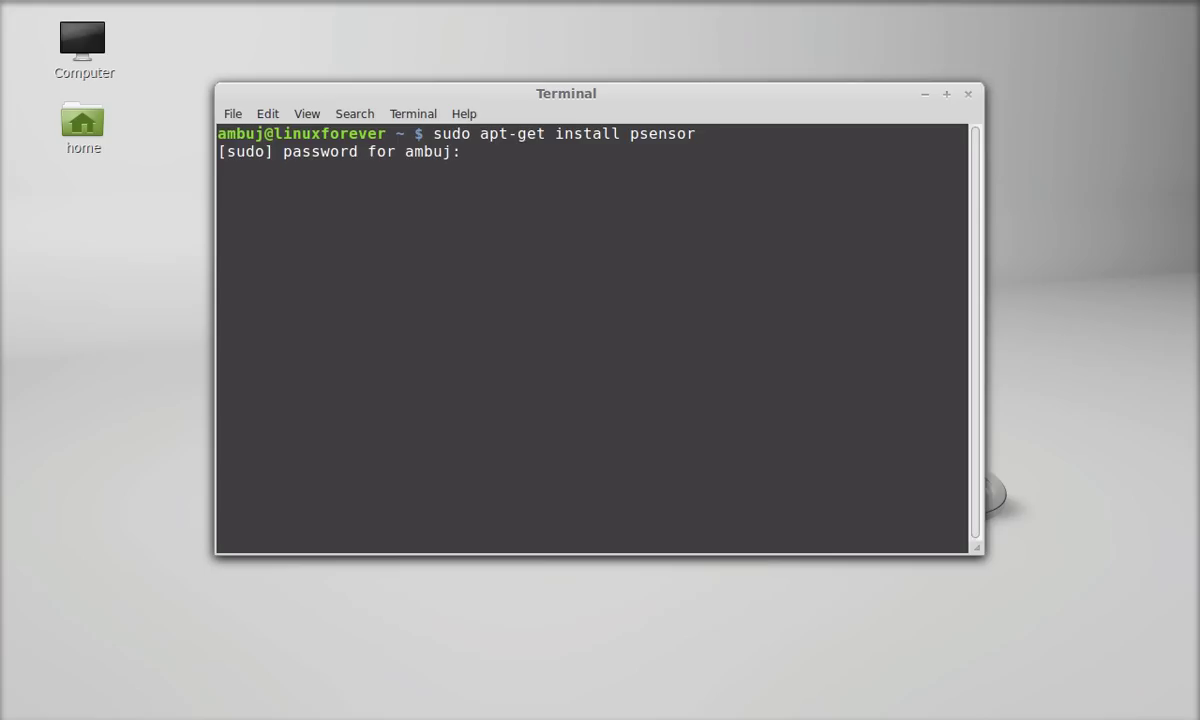
Authorise the installation with the account's sudo password, accept it with y, and close the terminal
key(Return)
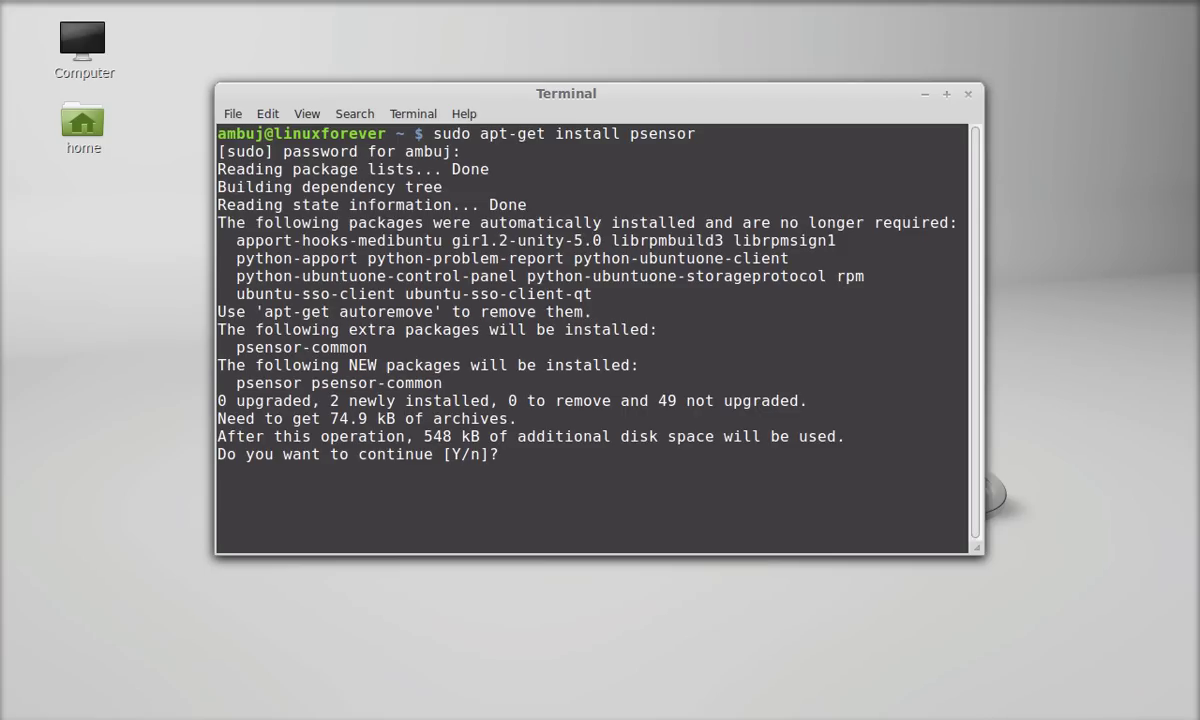
text(y)
key(Return)
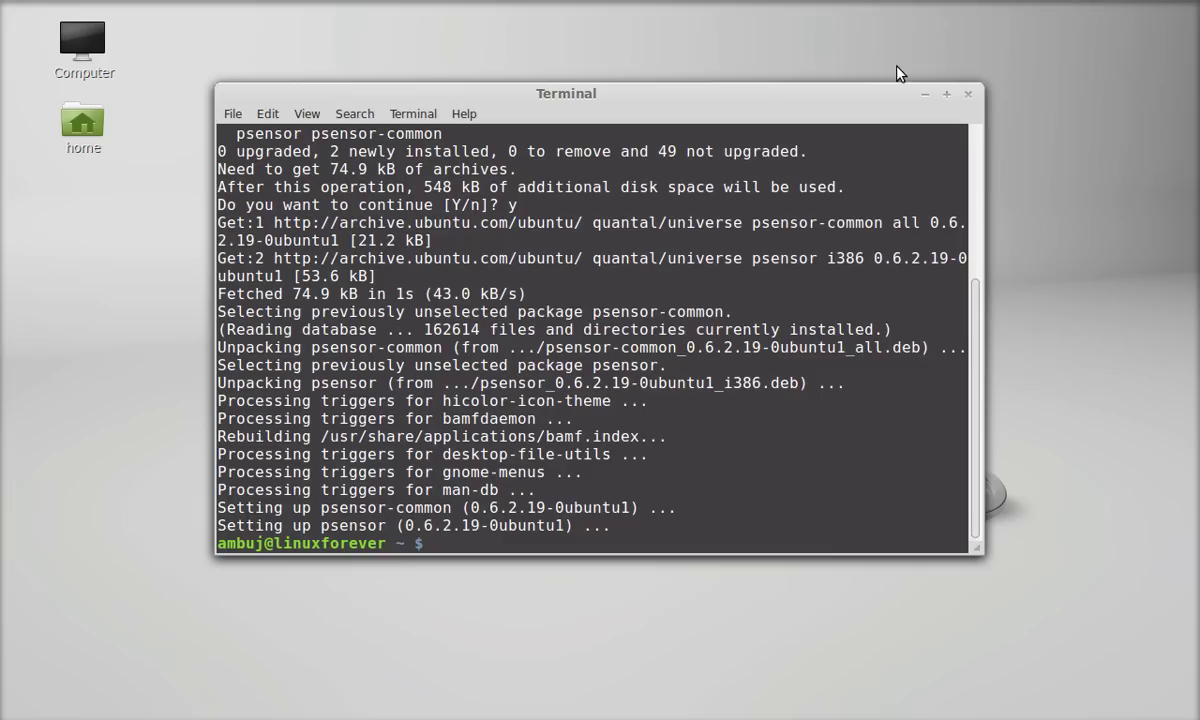
click(969, 96)
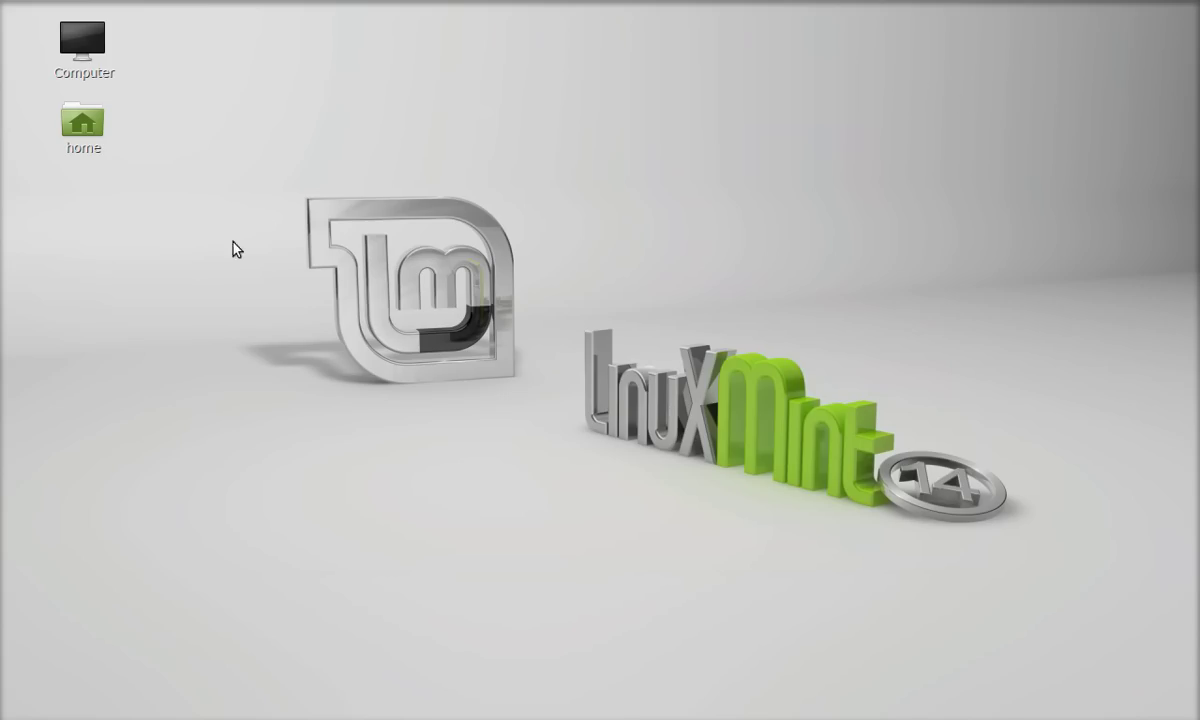
Find Psensor among the applications by searching for "pse", launch it, and move its window lower on the desktop
click(20, 668)
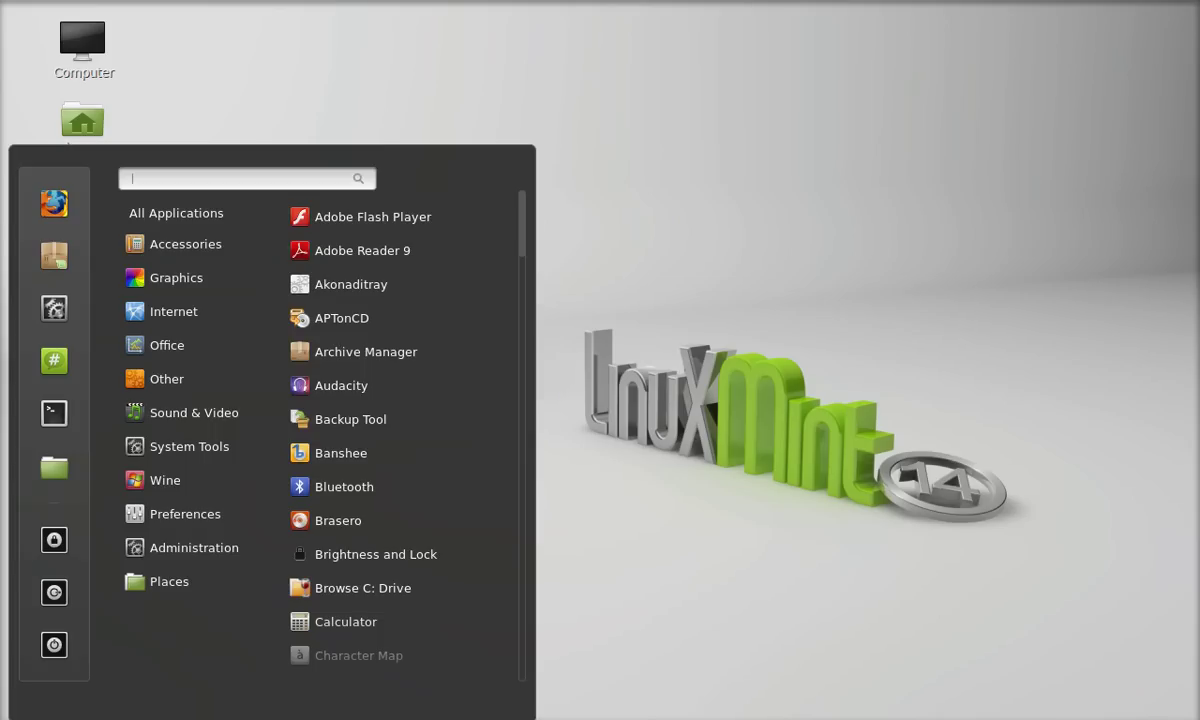
text(pse)
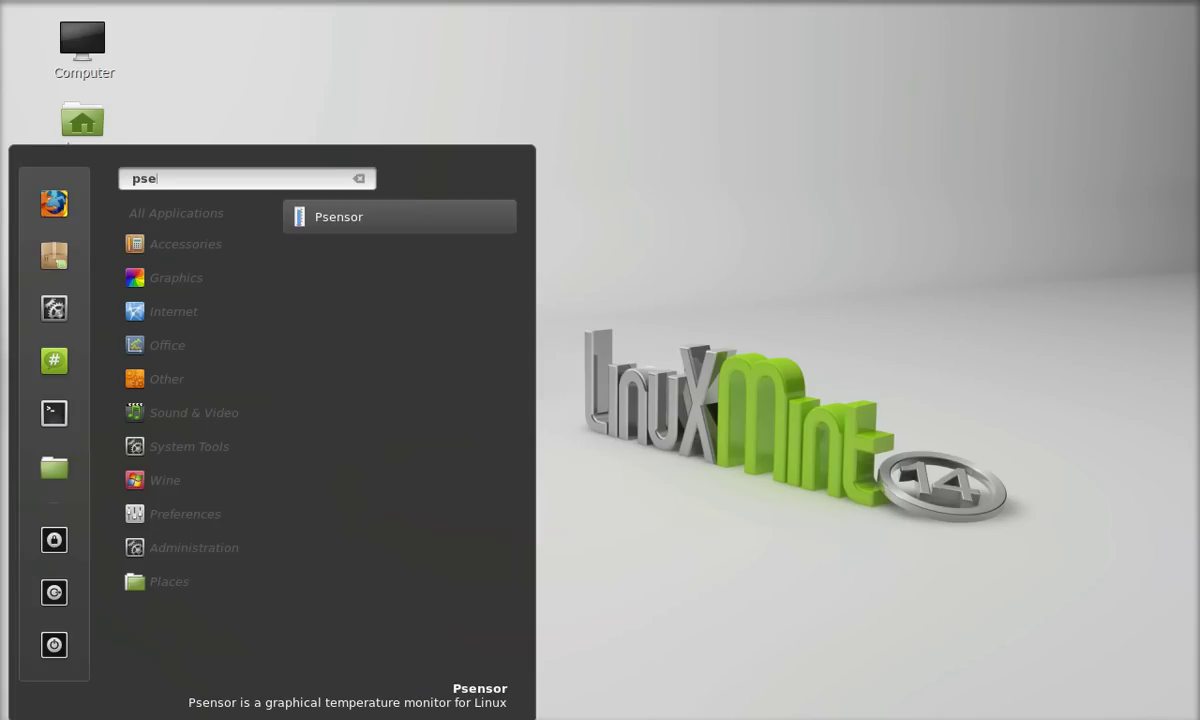
click(364, 220)
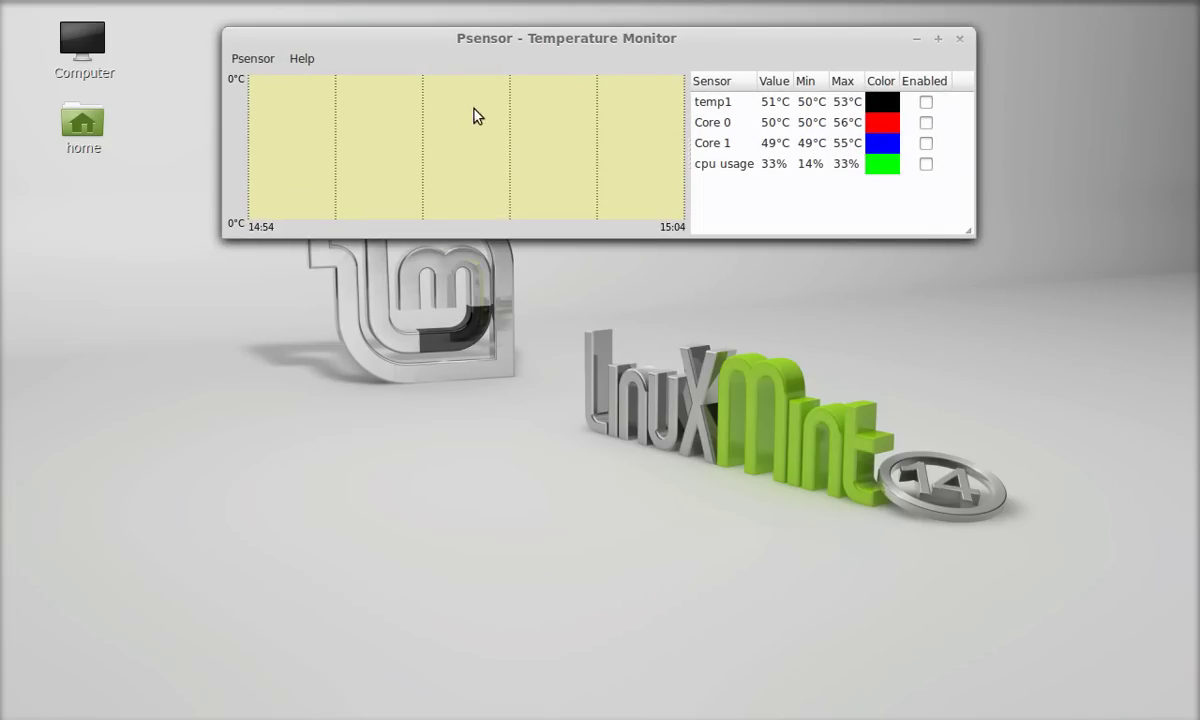
drag(459, 40, 422, 154)
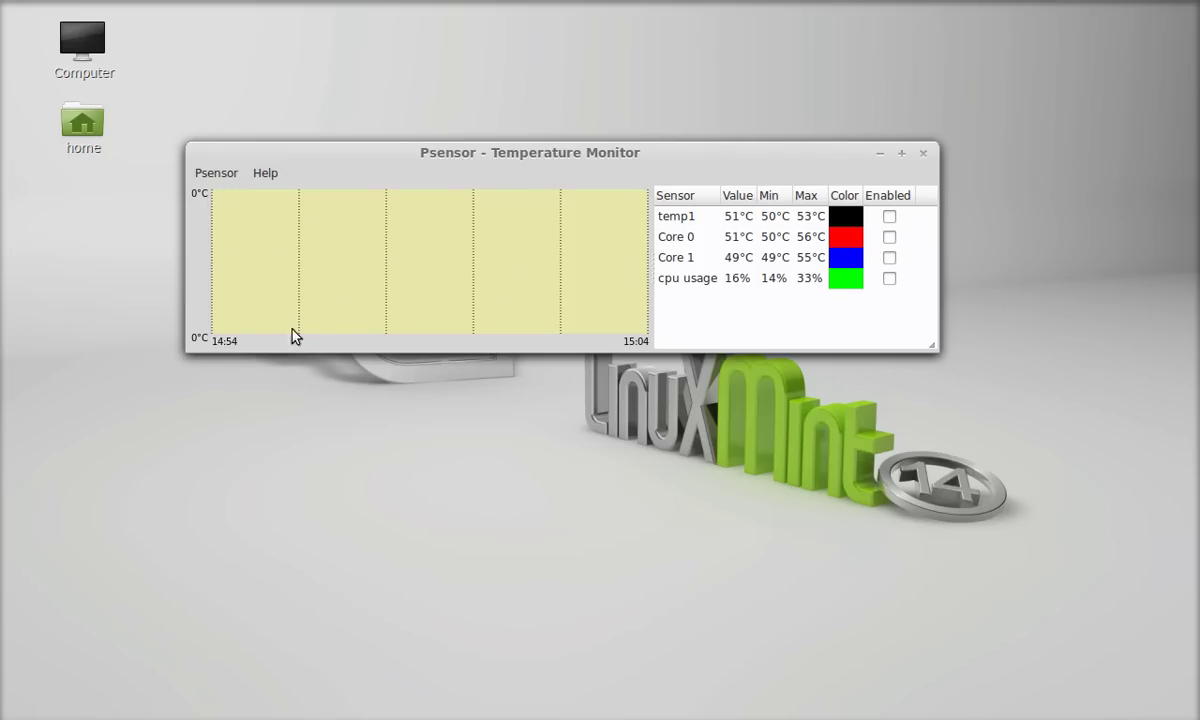
Enable graphing for the temp1, Core 0, Core 1 and cpu usage sensors
click(890, 218)
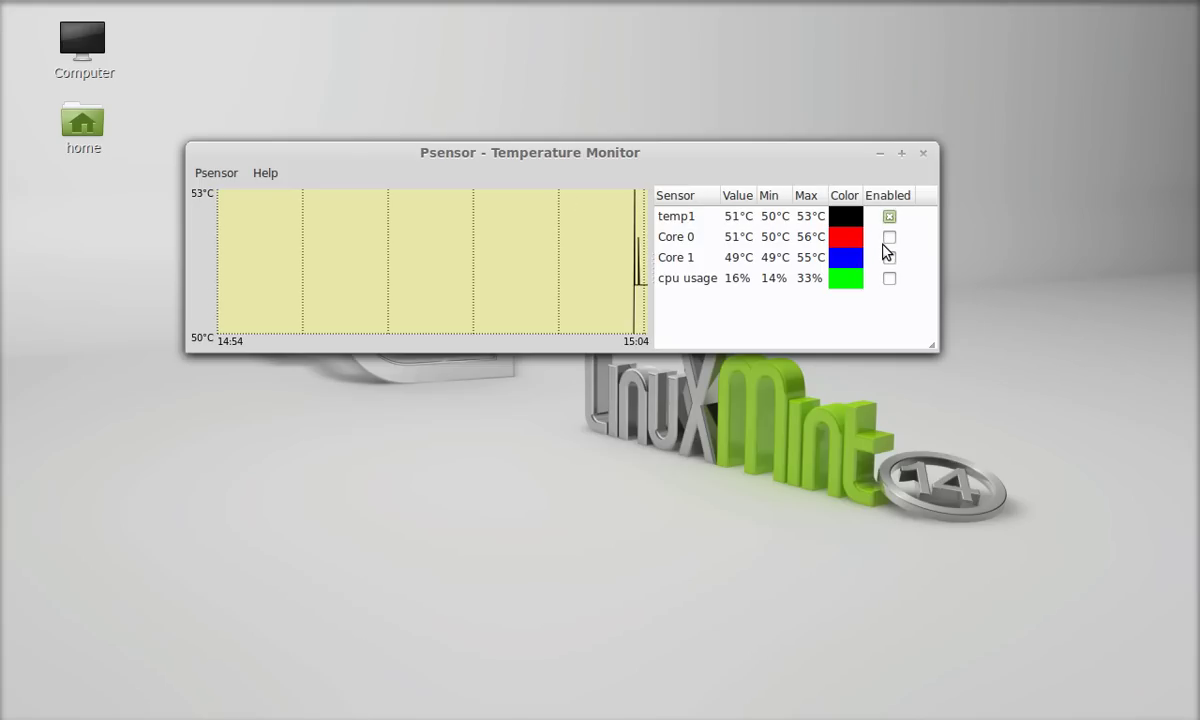
click(890, 237)
click(890, 257)
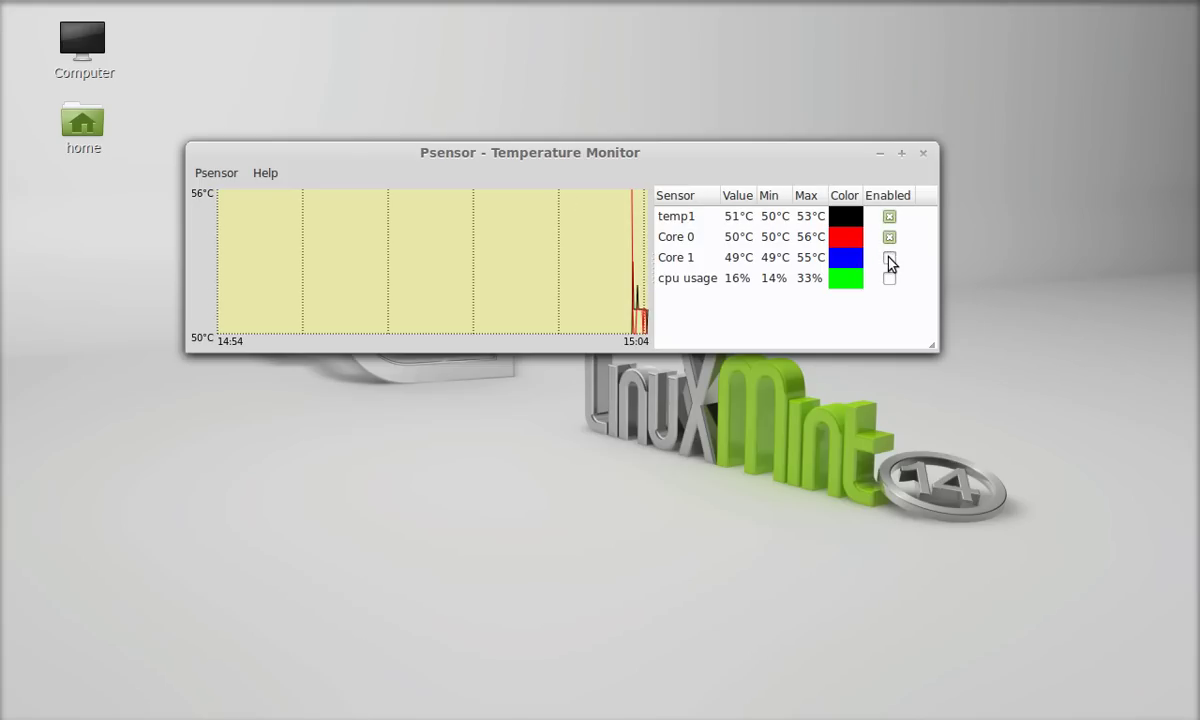
click(889, 277)
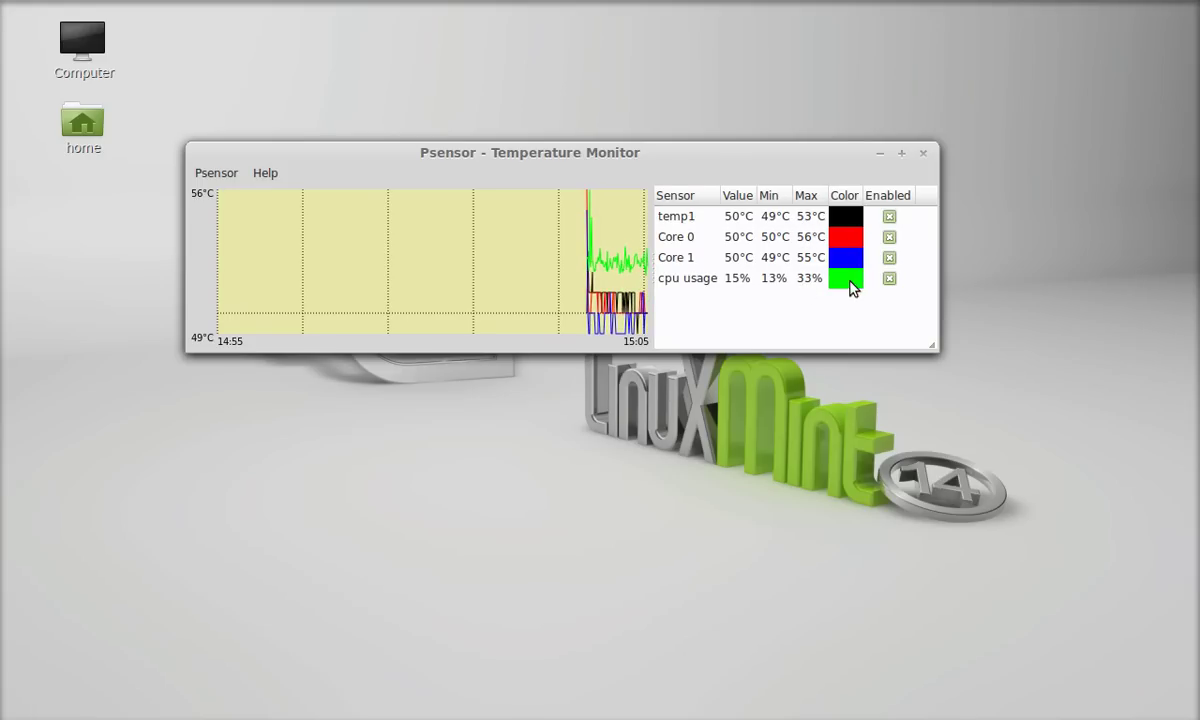
Review the general Psensor preferences for graph, sensor and interface, and accept them with their existing values
click(213, 178)
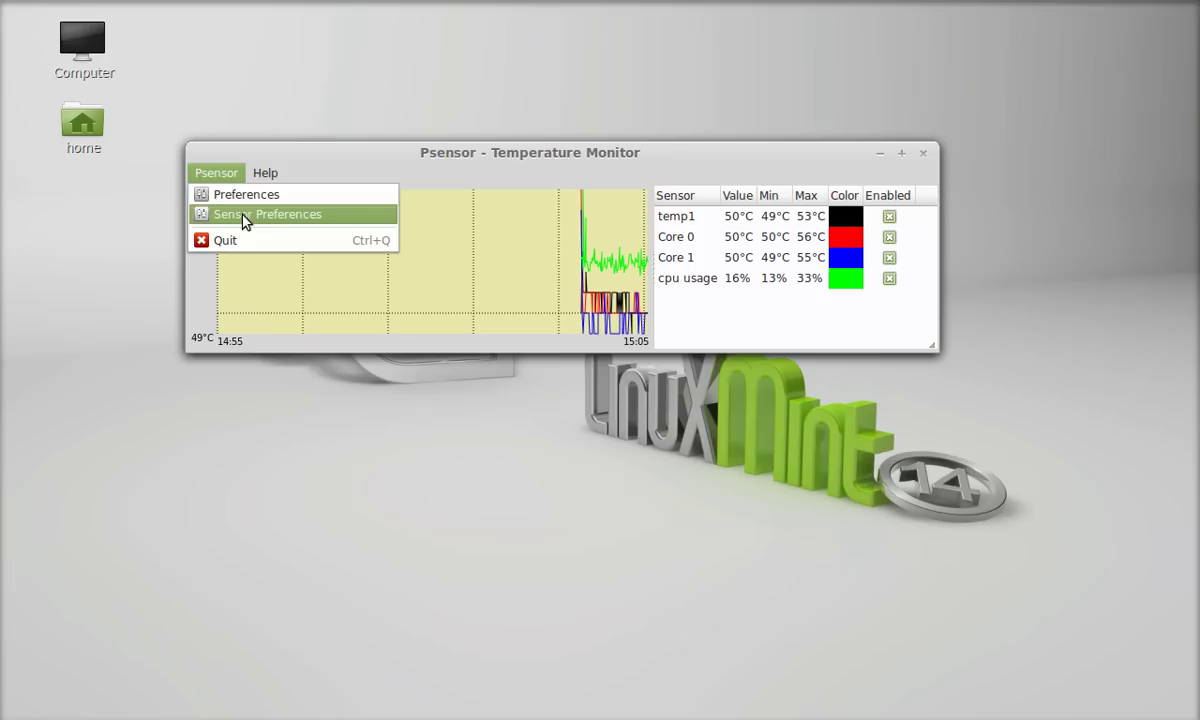
click(252, 196)
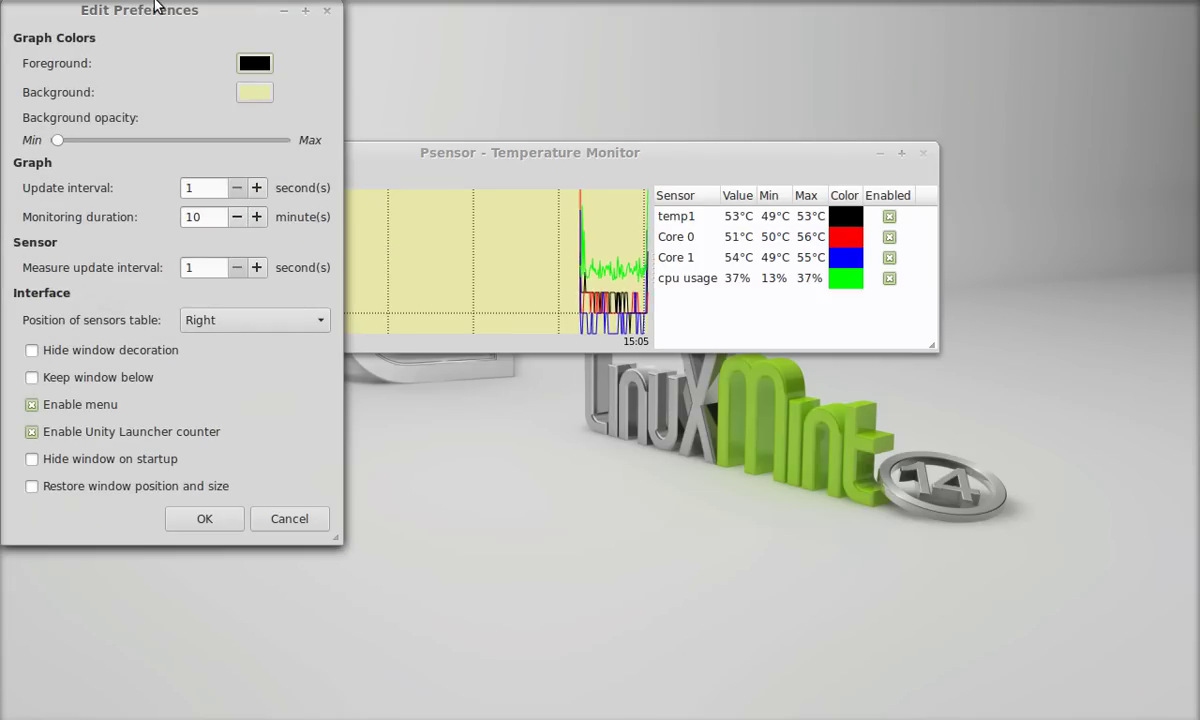
drag(155, 20, 285, 38)
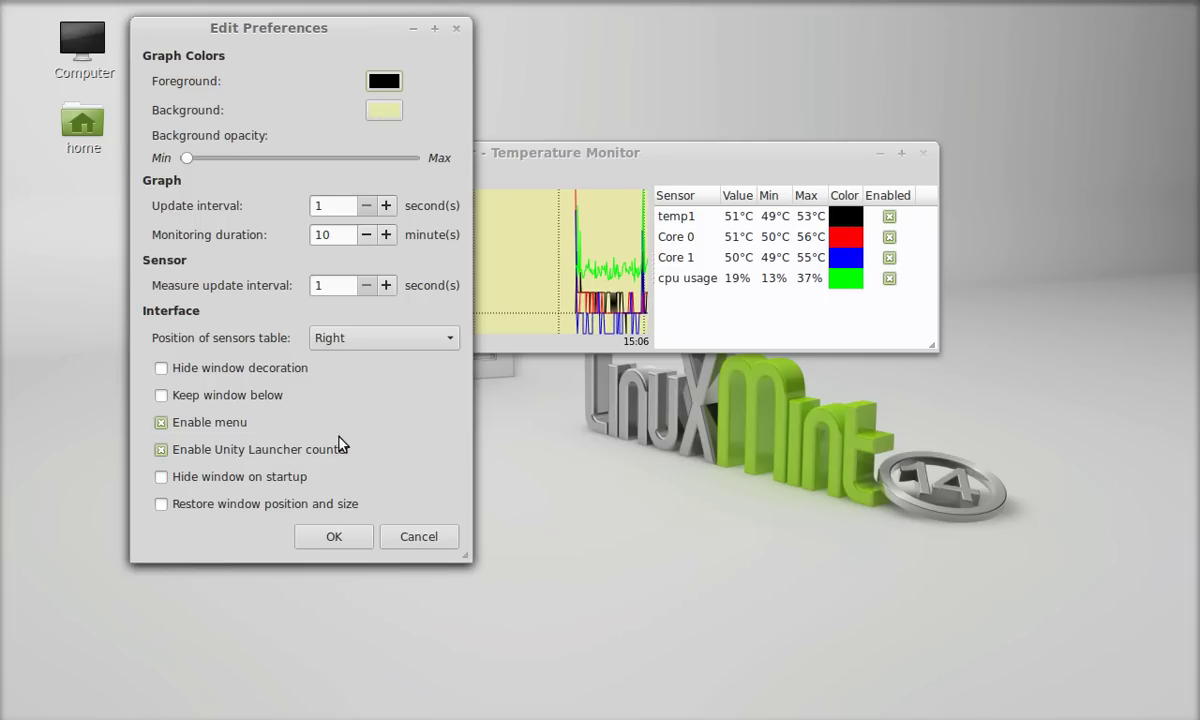
click(357, 547)
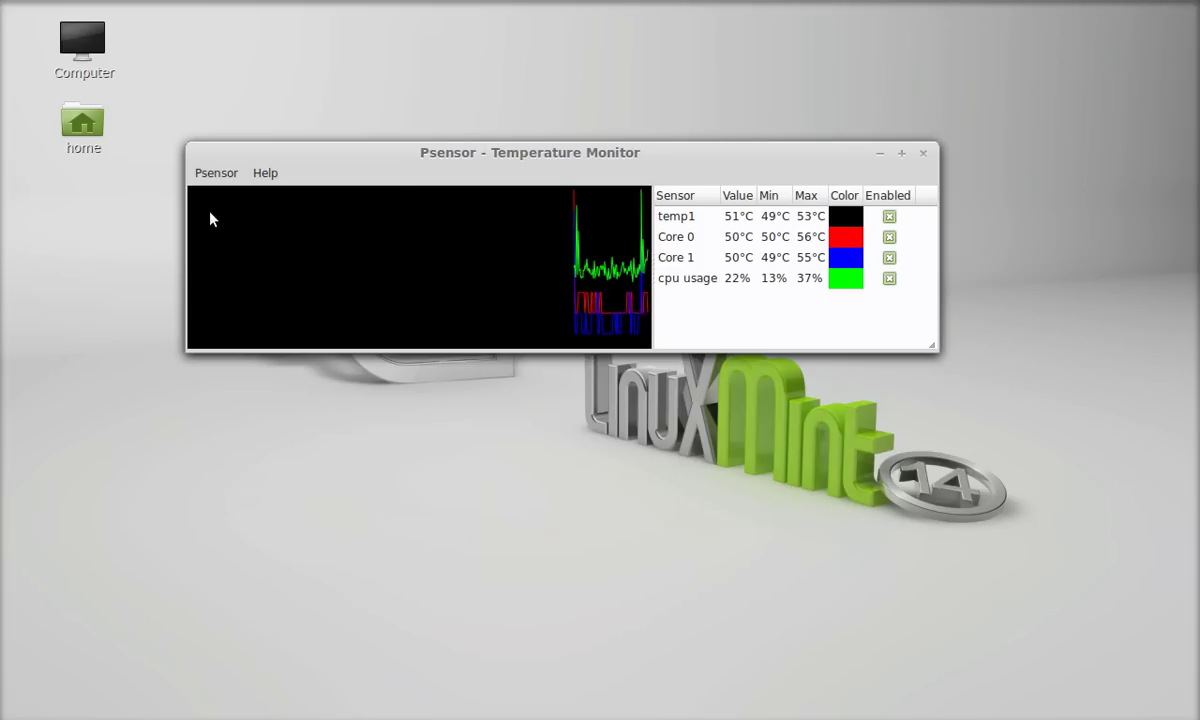
Examine the sensor preferences for temp1, Core 0, Core 1 and cpu usage, and accept them without edits
click(212, 176)
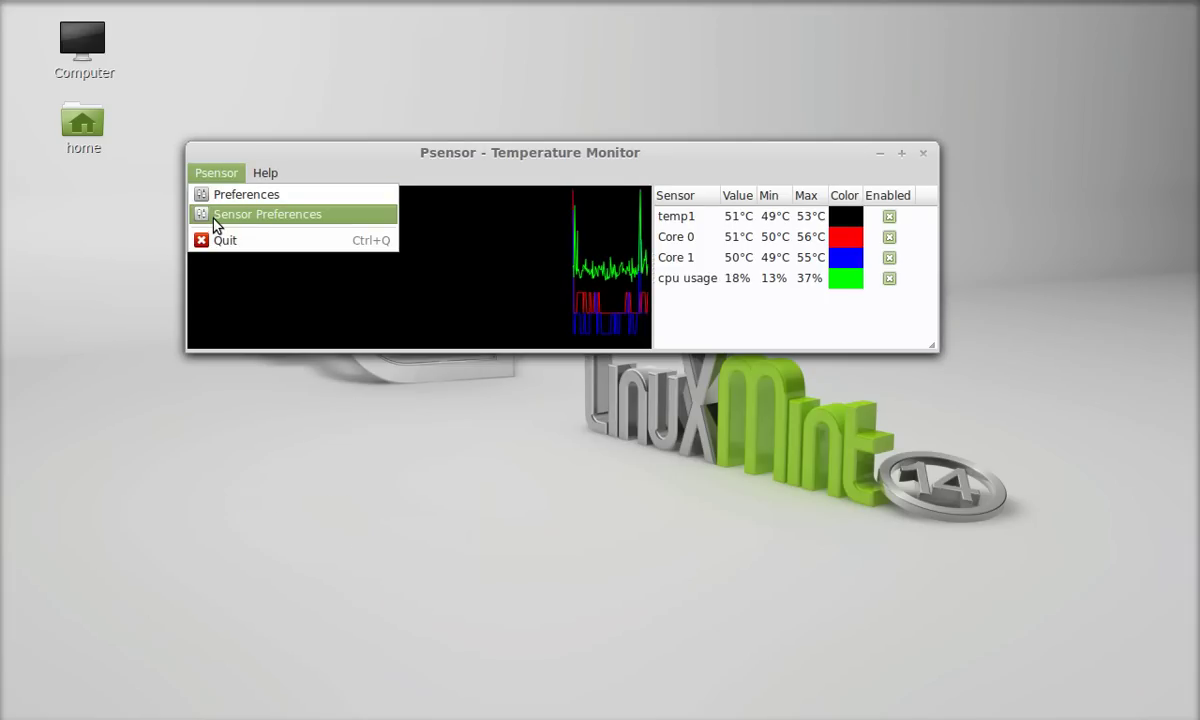
click(214, 222)
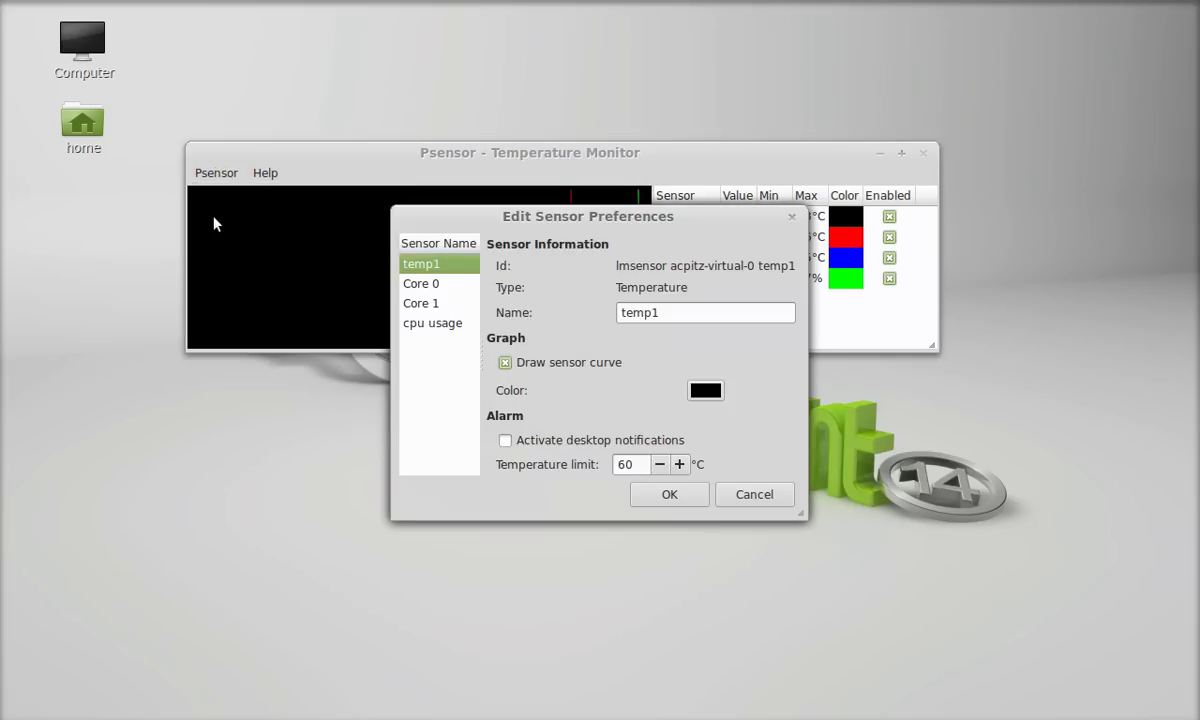
click(420, 290)
click(418, 304)
click(420, 323)
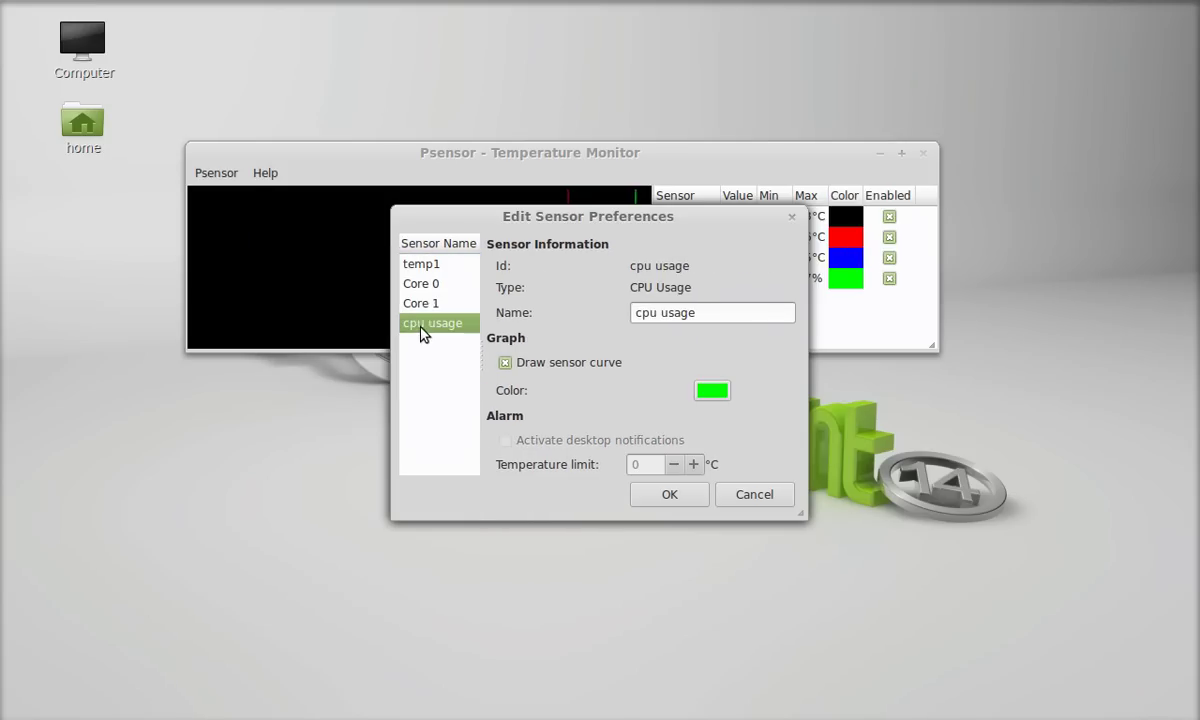
drag(638, 220, 553, 221)
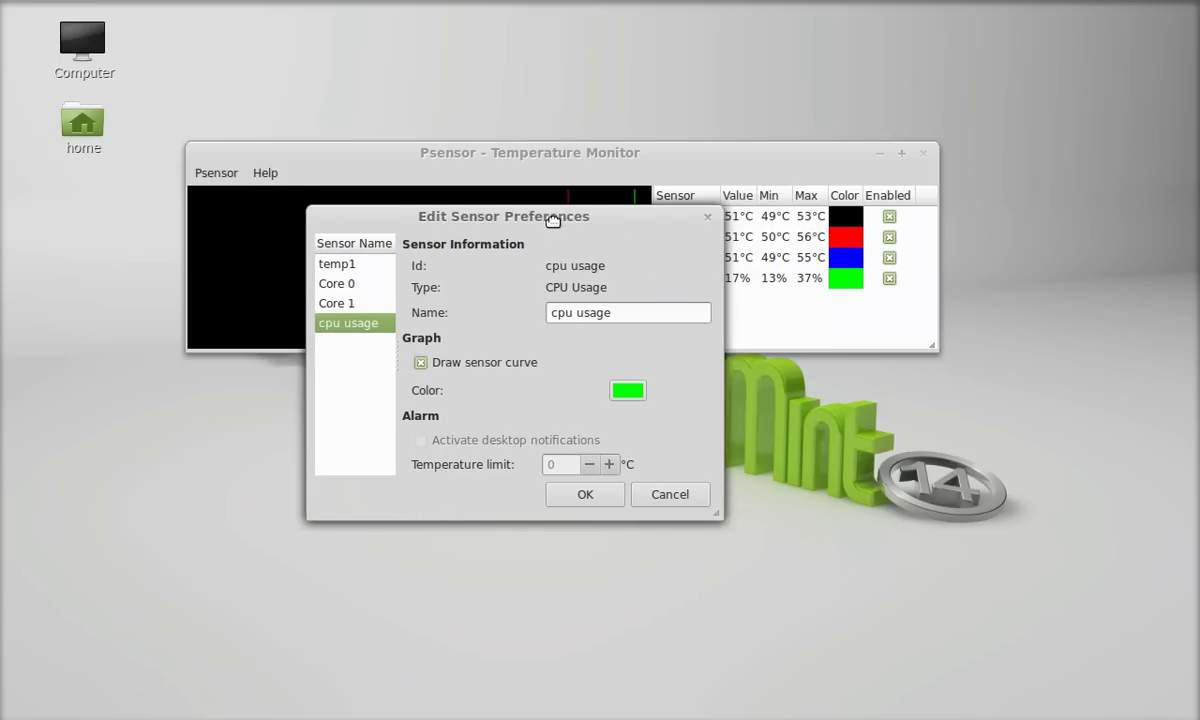
click(610, 497)
Reposition the temperature monitor window, make it narrower and taller, and close it
drag(855, 161, 772, 162)
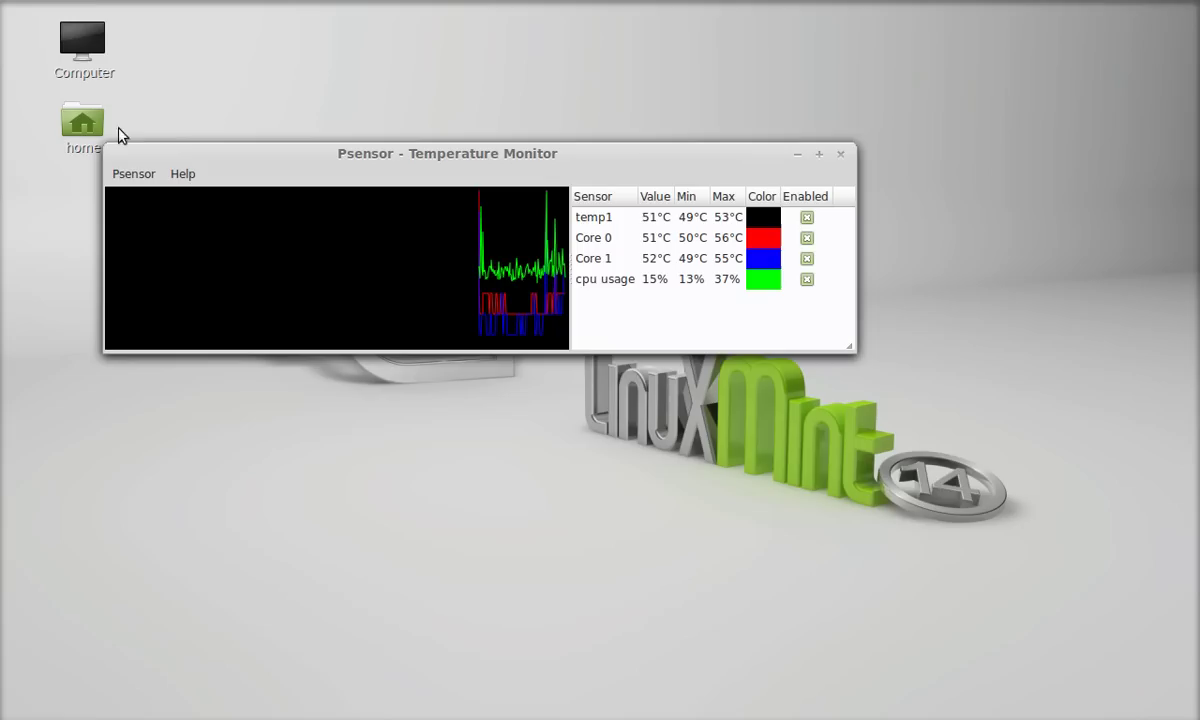
drag(104, 148, 240, 150)
drag(528, 143, 482, 151)
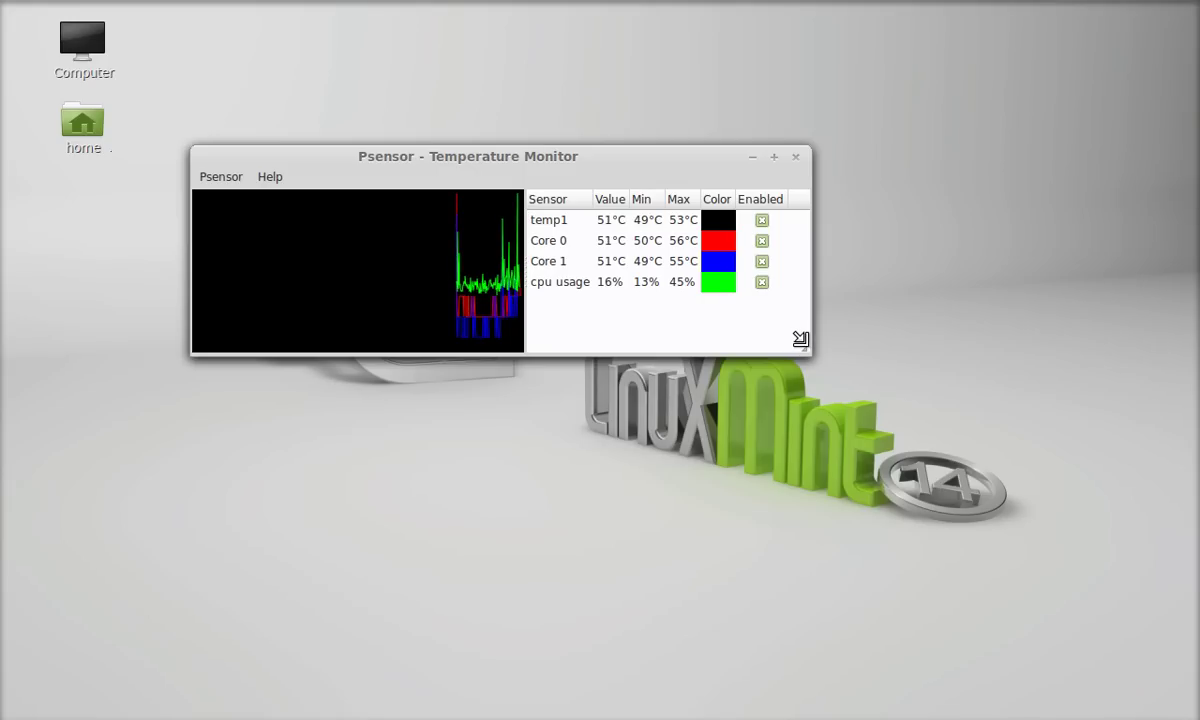
drag(808, 348, 806, 438)
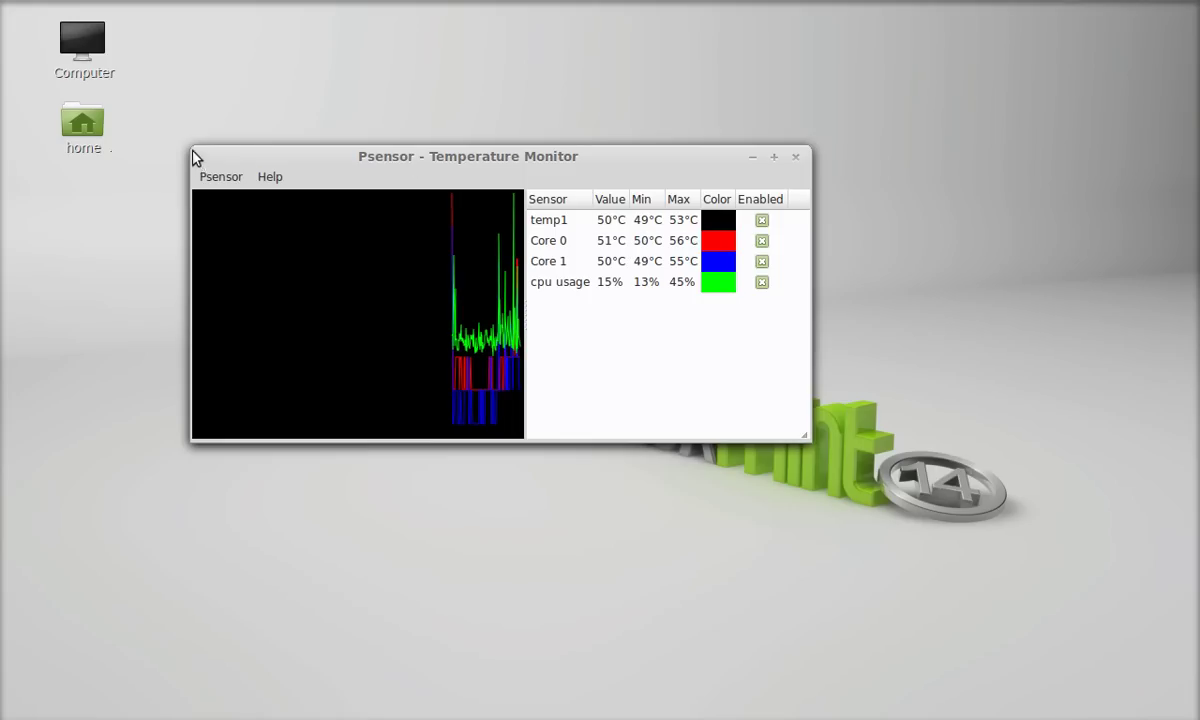
drag(194, 148, 241, 148)
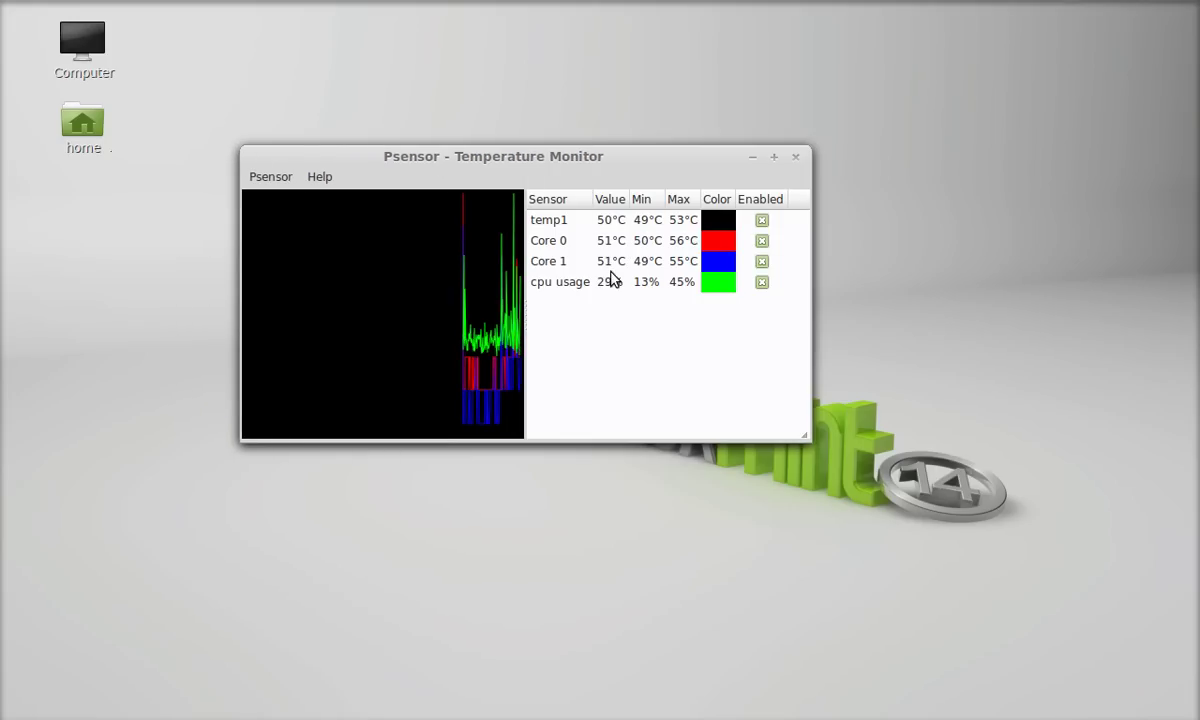
click(796, 157)
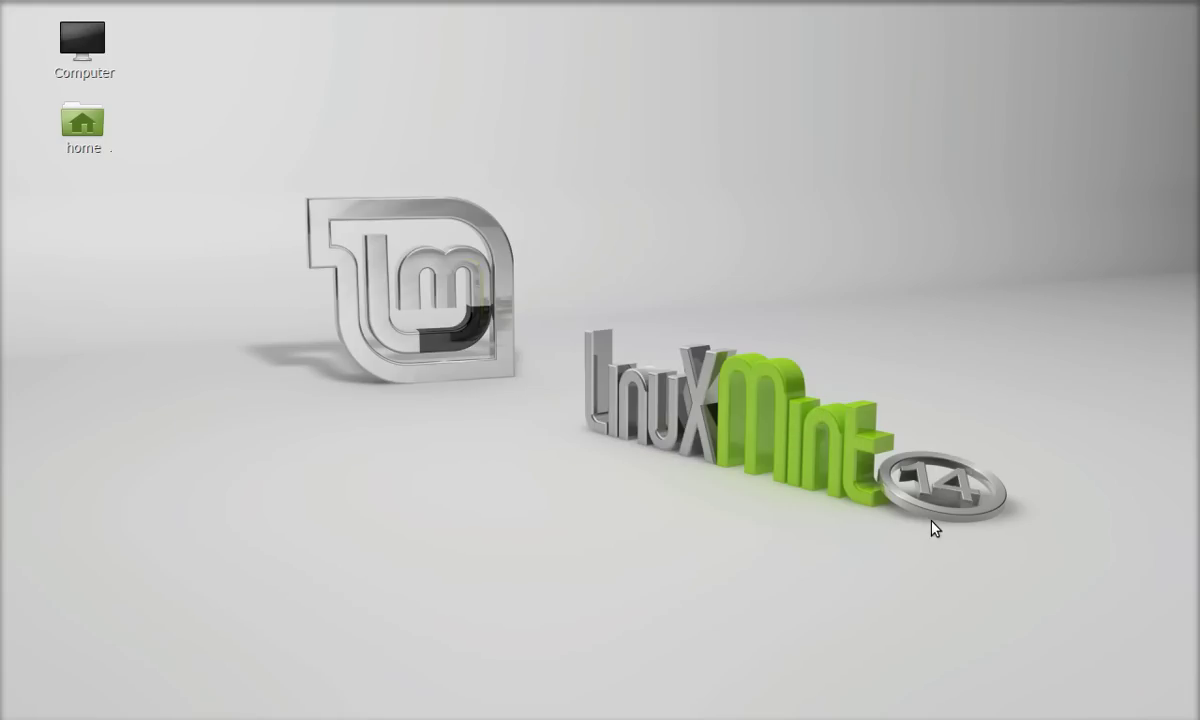